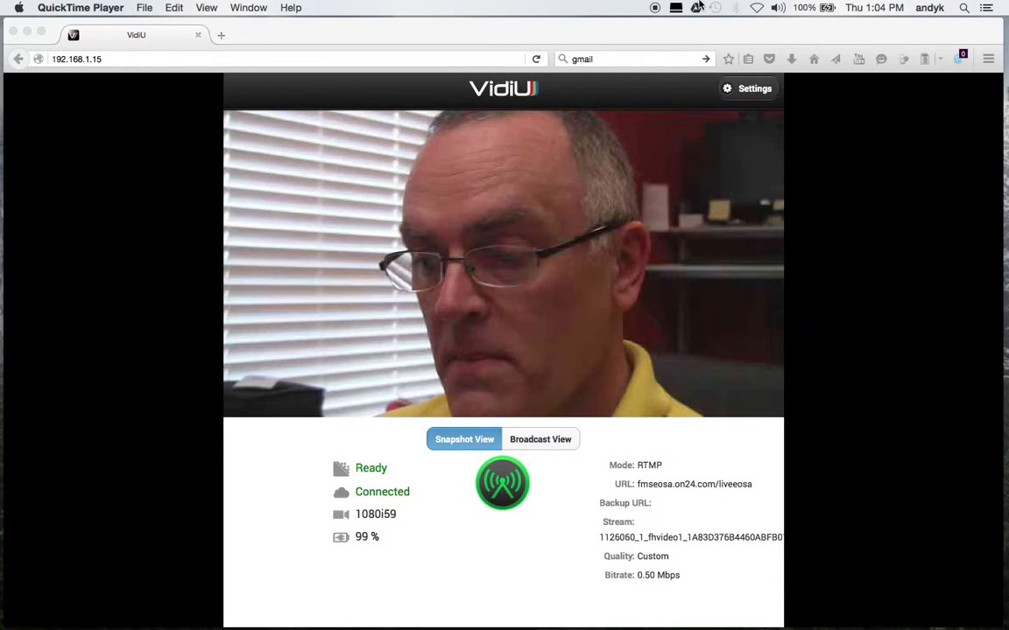
- Open the encoder's broadcast settings and view the video quality presets, leaving Custom selected
left_click(744, 96)
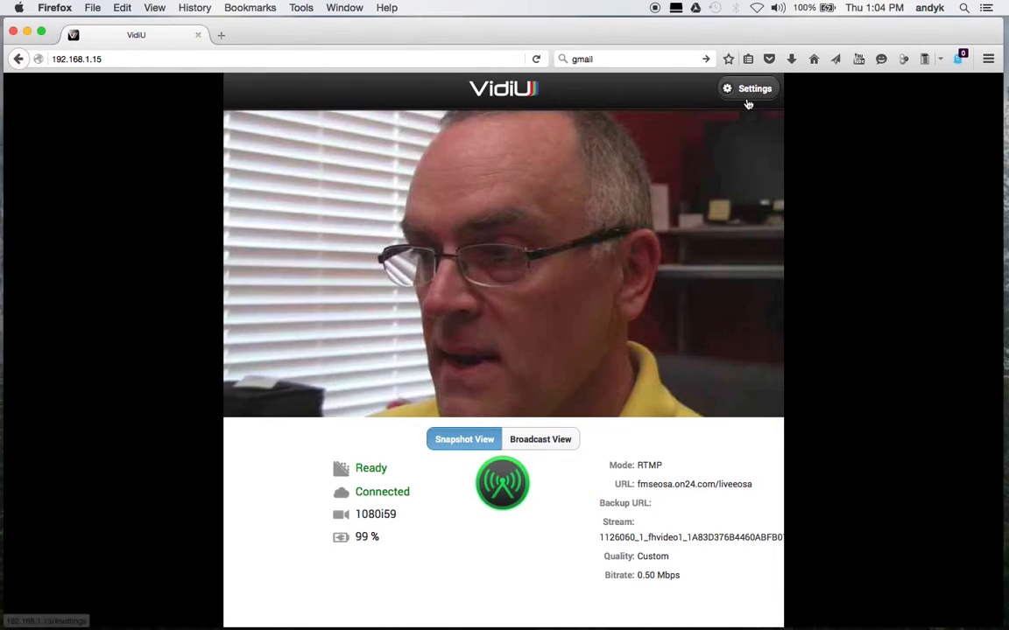
left_click(748, 102)
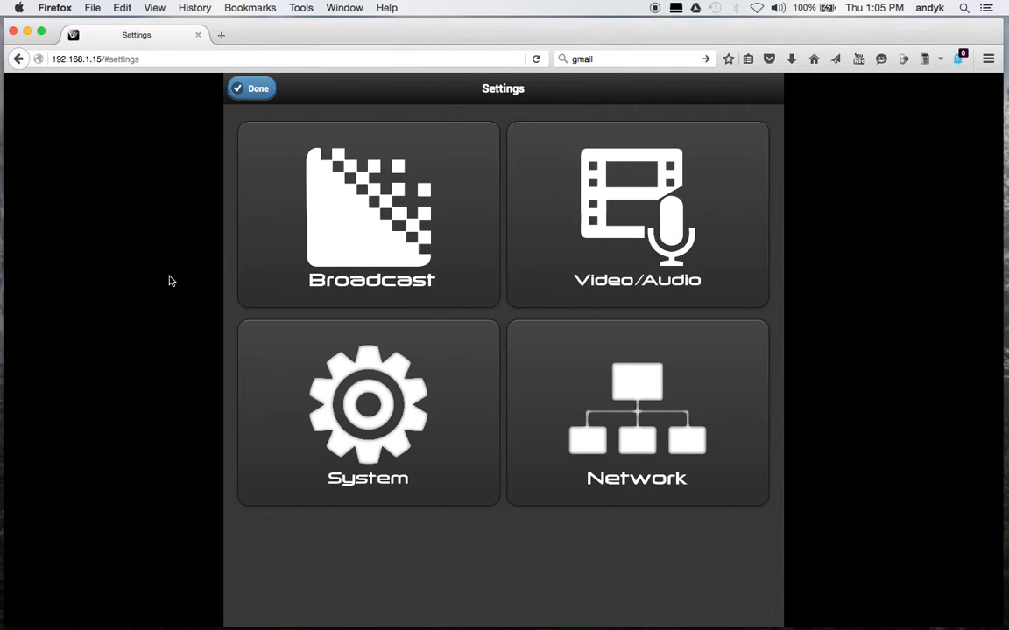
left_click(362, 243)
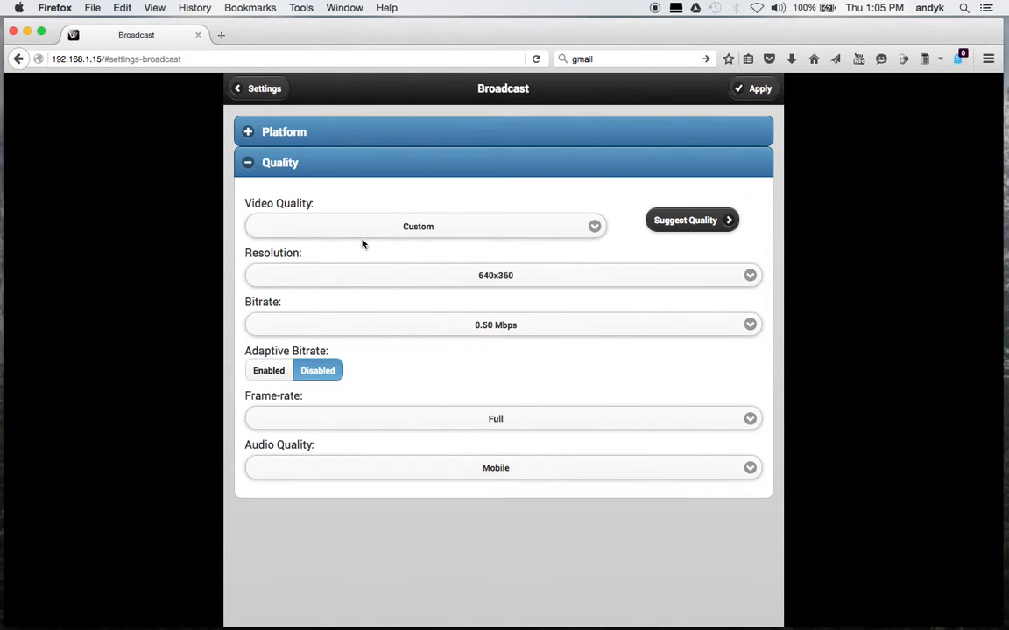
left_click(595, 228)
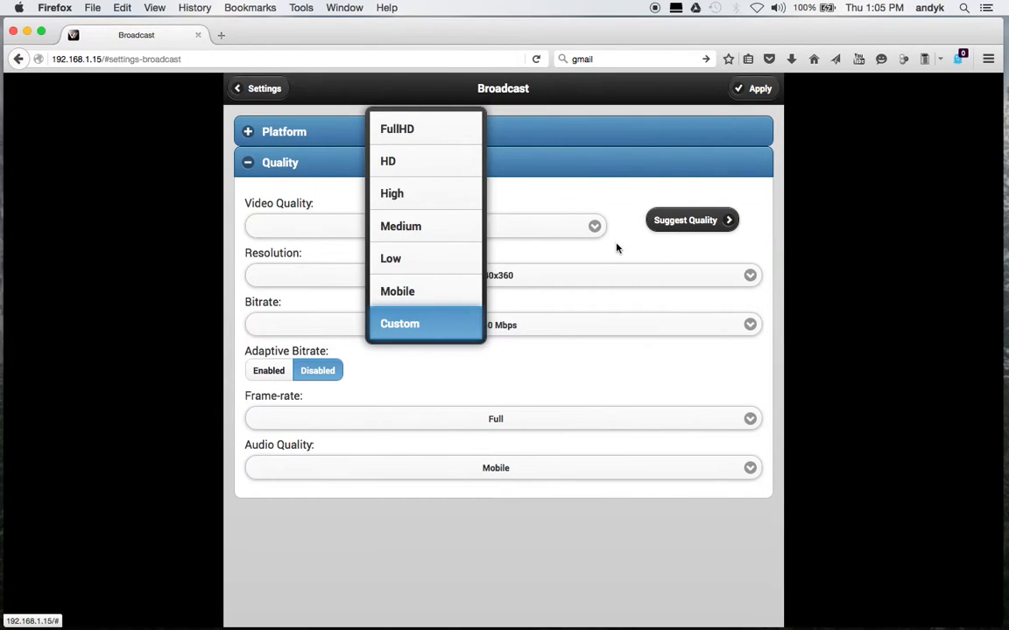
left_click(615, 247)
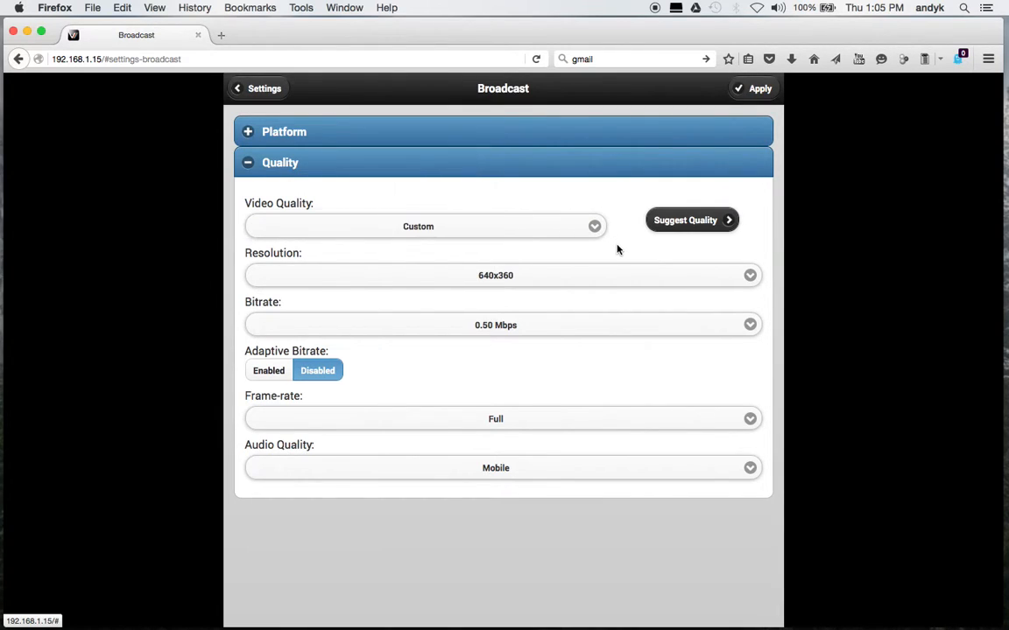
- Set the broadcast resolution to 640x360 and the bitrate to 0.50 Mbps
left_click(750, 277)
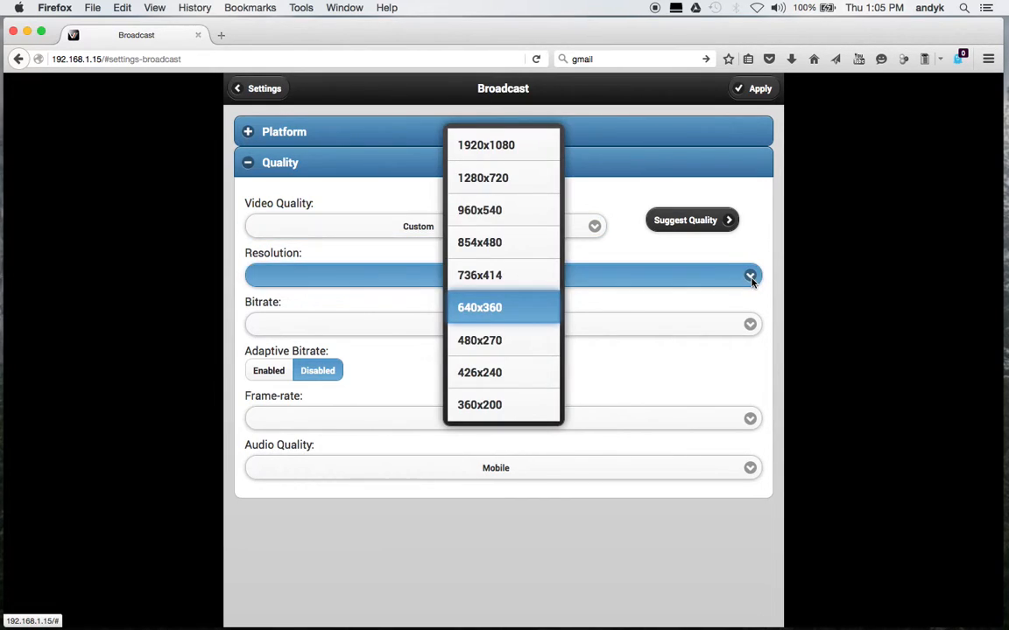
left_click(492, 321)
left_click(460, 338)
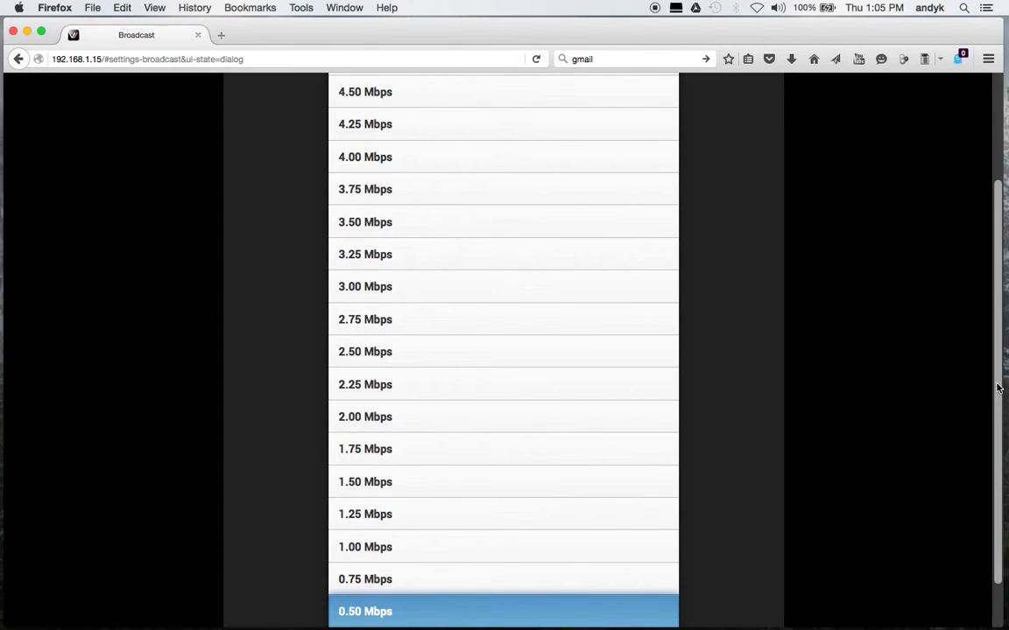
left_click_drag(997, 388, 993, 428)
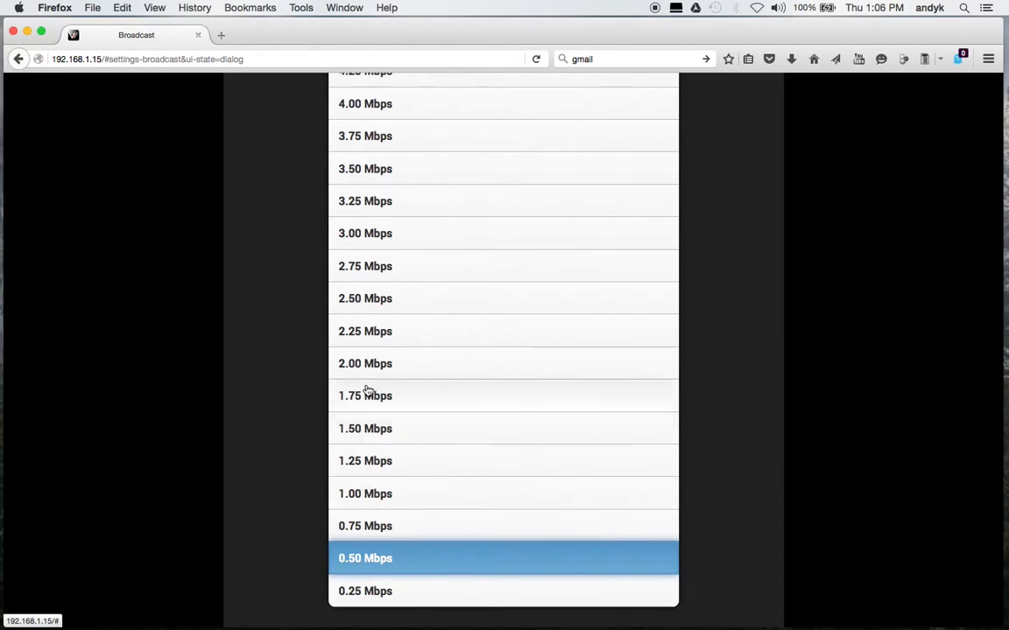
left_click(384, 558)
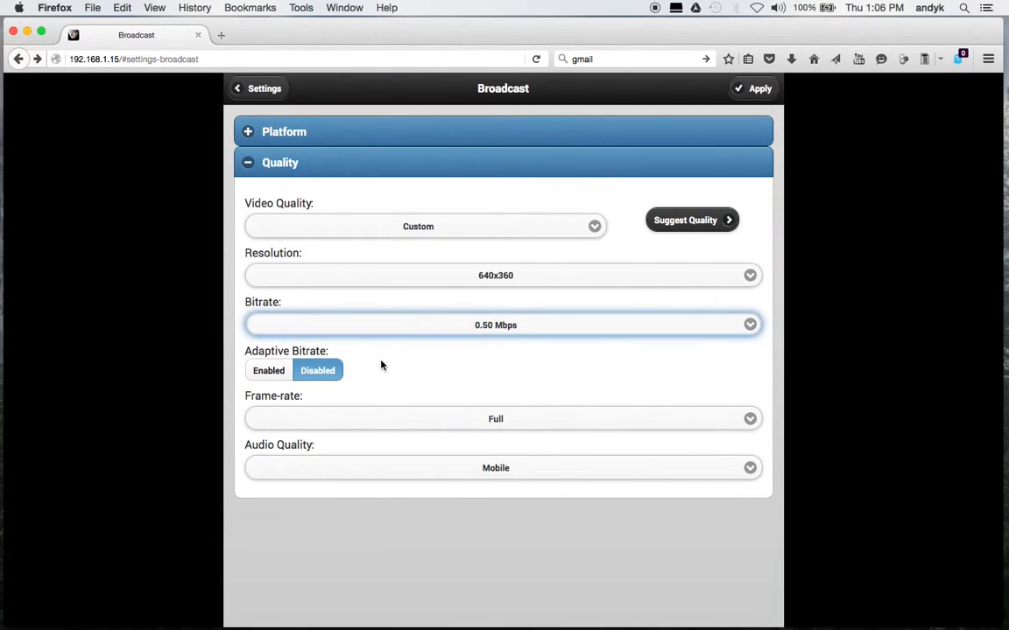
- Check the frame-rate options, keeping Full, and set the audio quality to Mobile
left_click(502, 420)
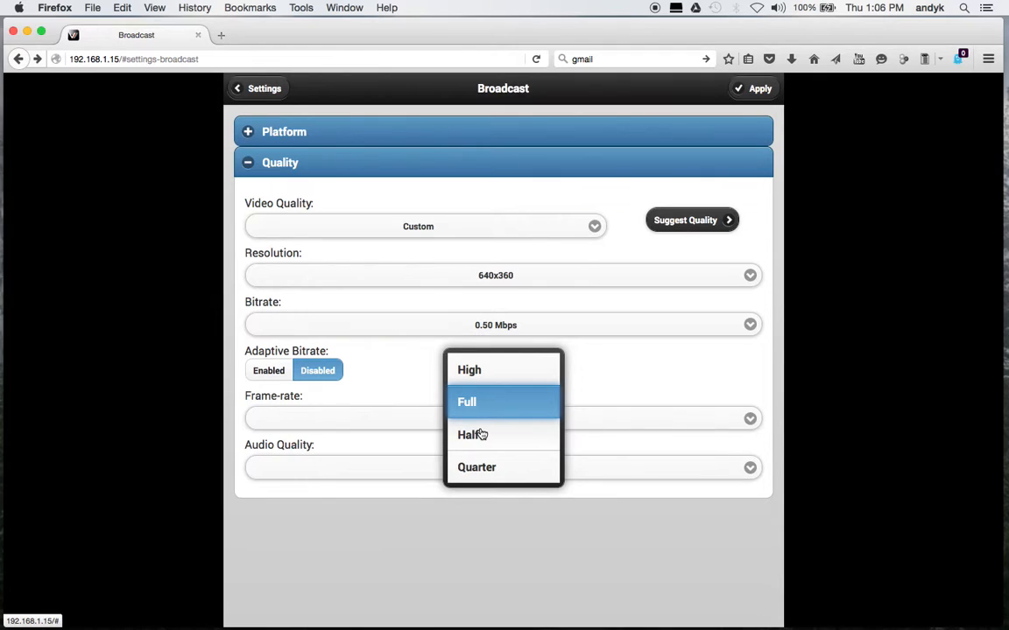
left_click(361, 474)
left_click(363, 475)
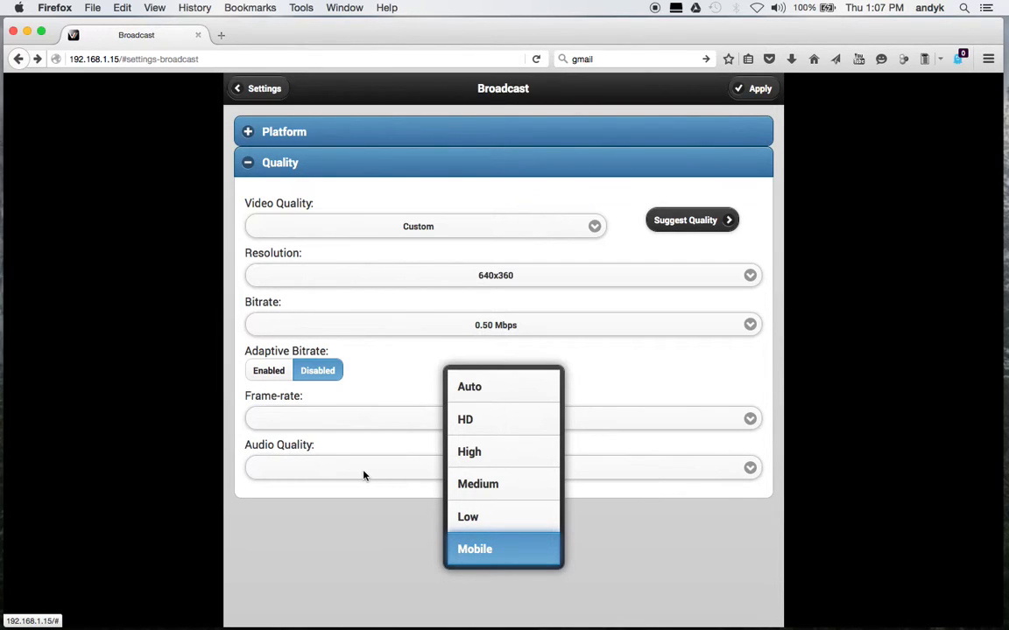
left_click(480, 547)
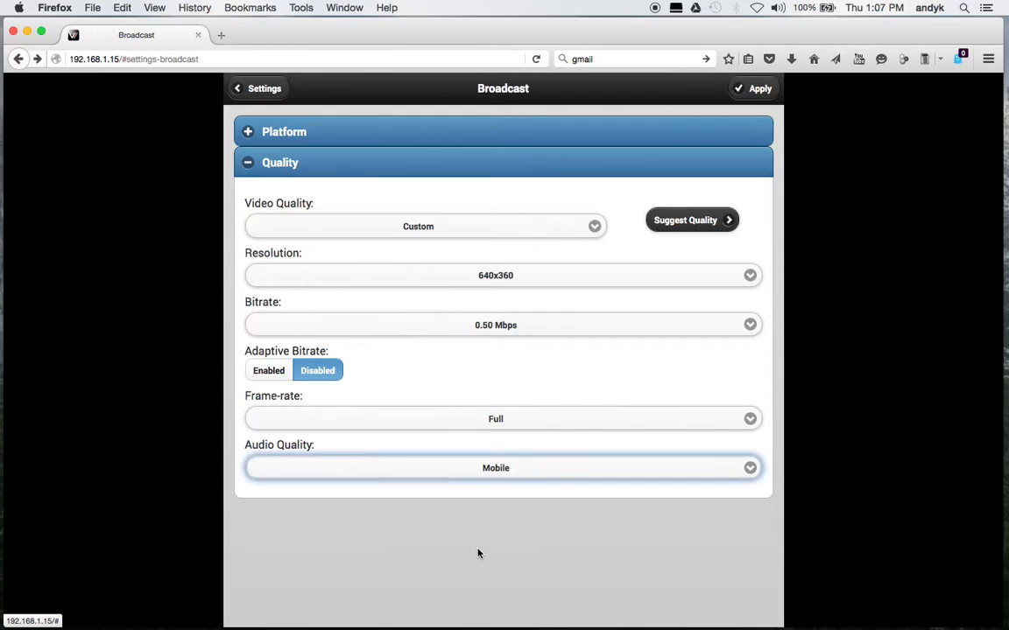
- Expand the broadcast platform settings and choose Manual as the mode
left_click(250, 137)
left_click(501, 204)
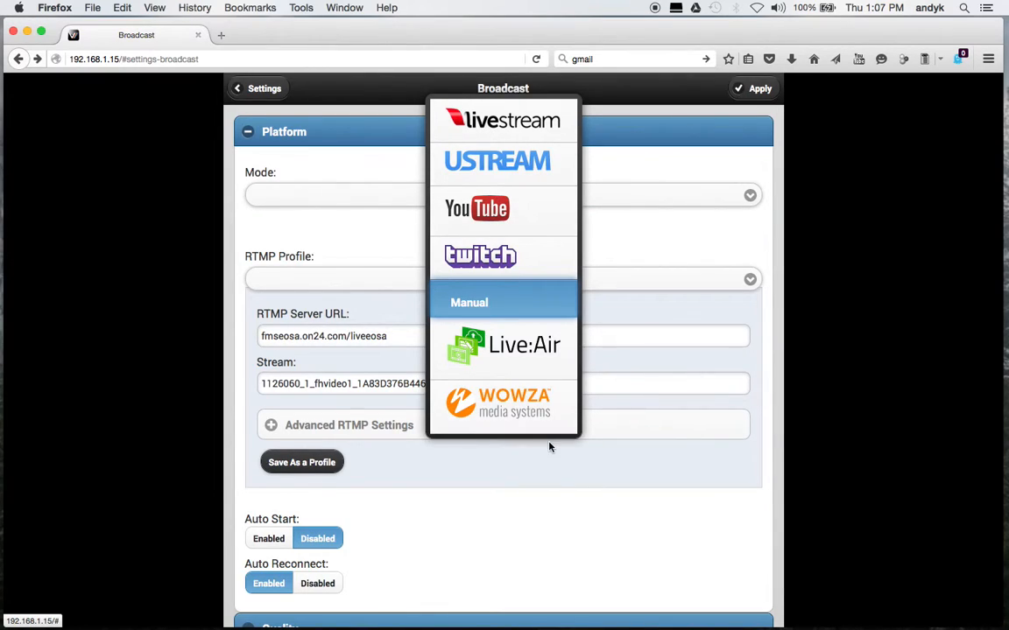
left_click(476, 311)
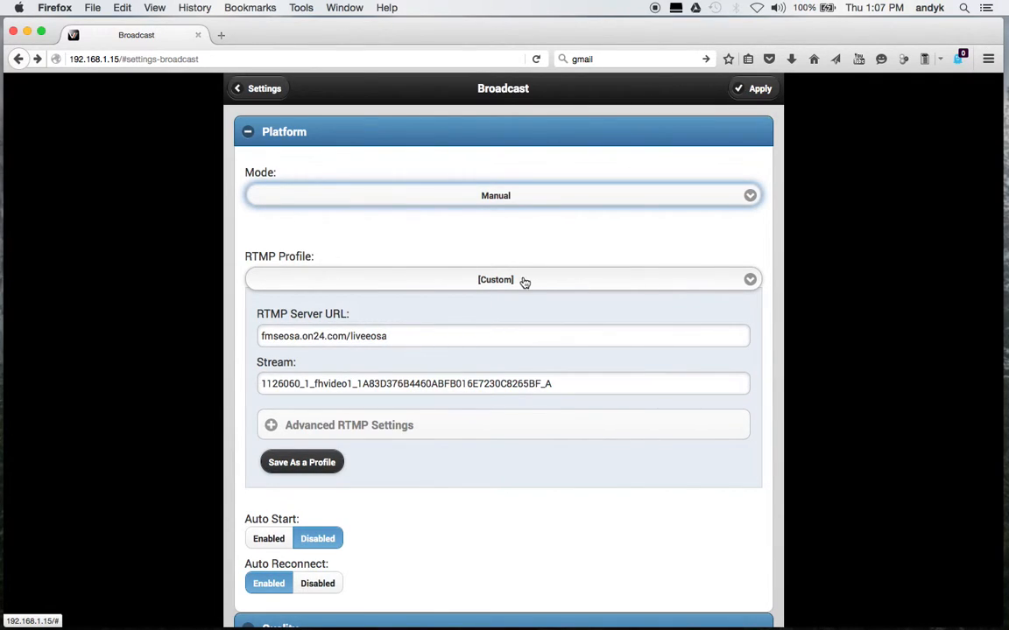
- Examine the RTMP server URL and the stream value of the custom RTMP profile, highlighting each entry
left_click(347, 336)
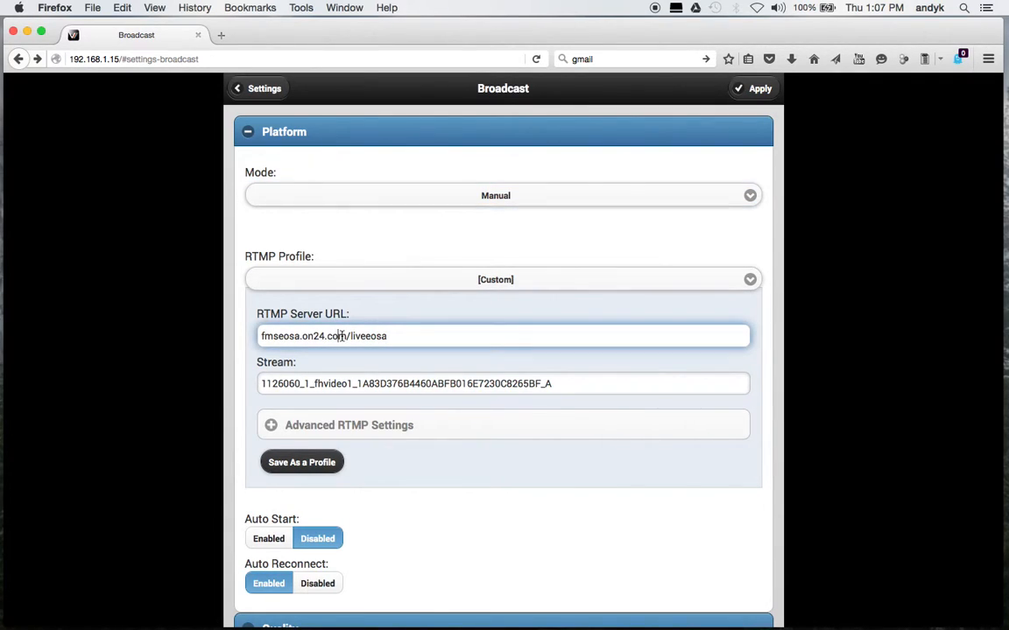
left_click_drag(398, 338, 235, 330)
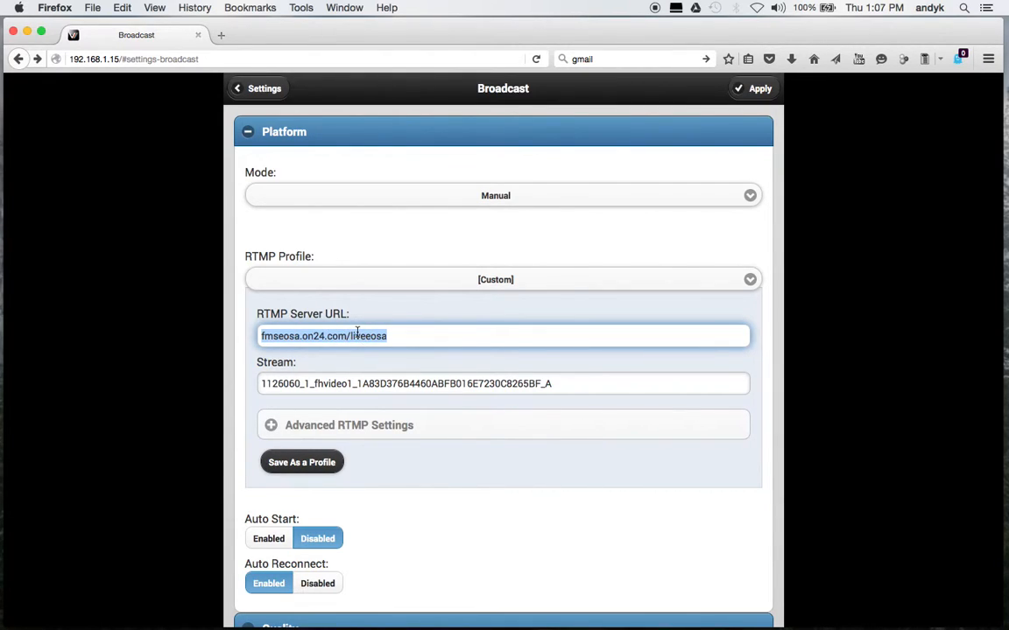
left_click_drag(568, 388, 242, 375)
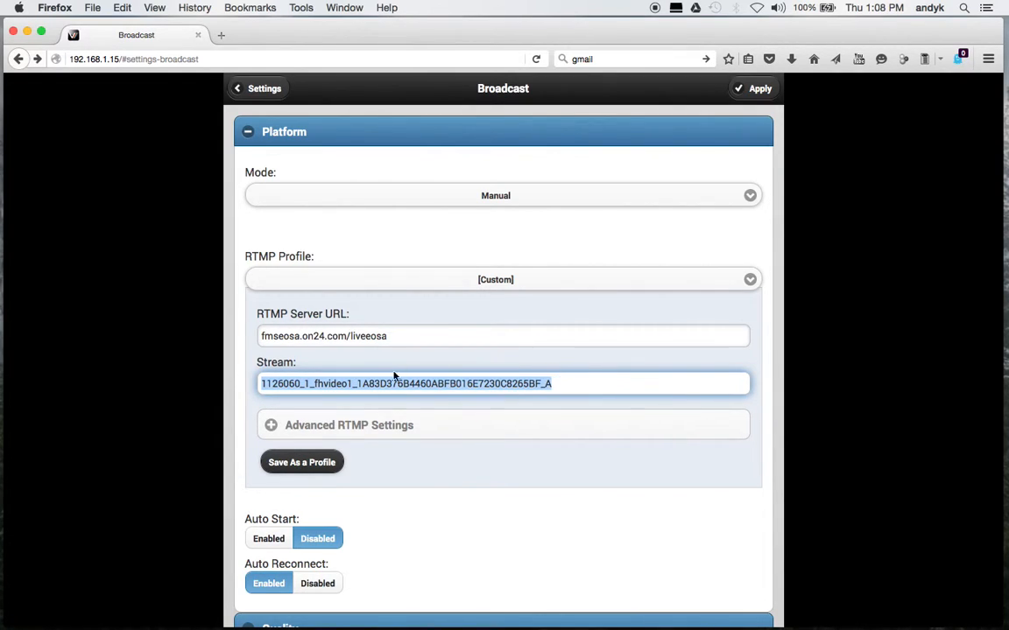
left_click(364, 336)
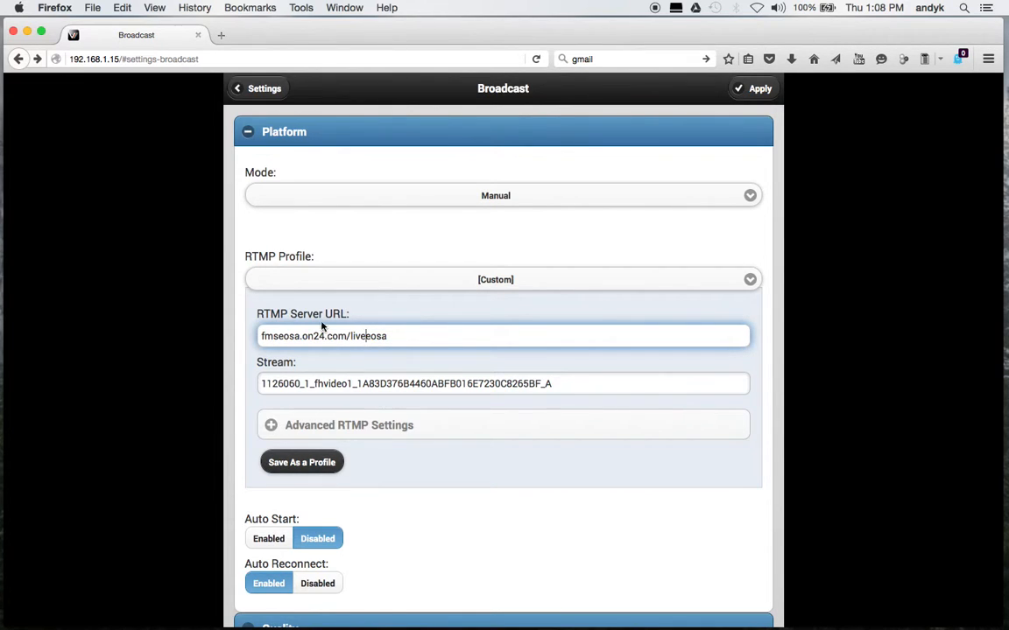
- Expand the advanced RTMP settings to view the backup URL, user agent and login fields, and collapse them again
left_click(275, 425)
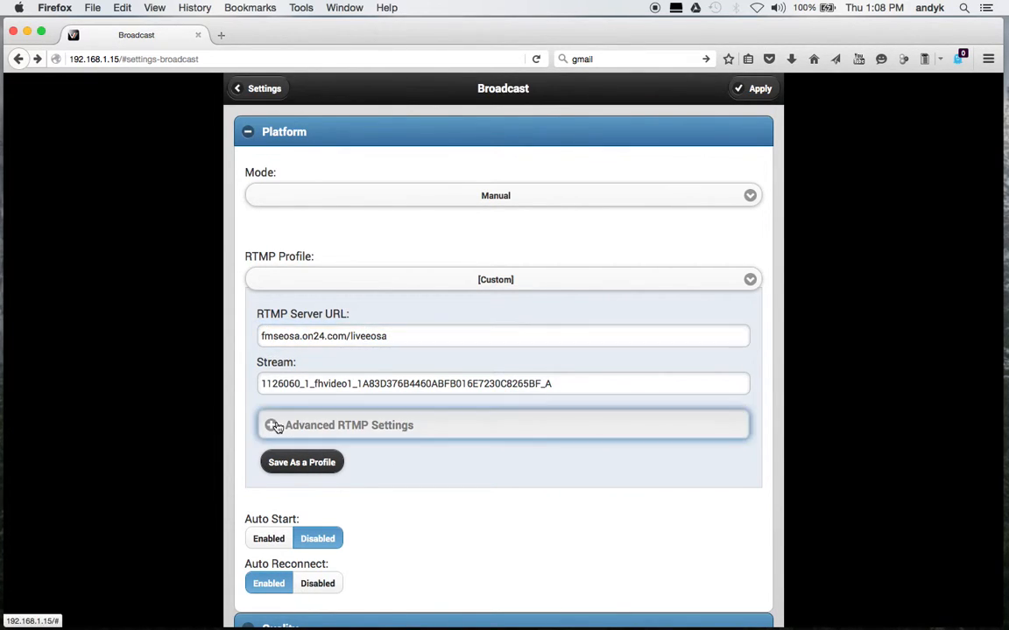
scroll(351, 456, "down", 1)
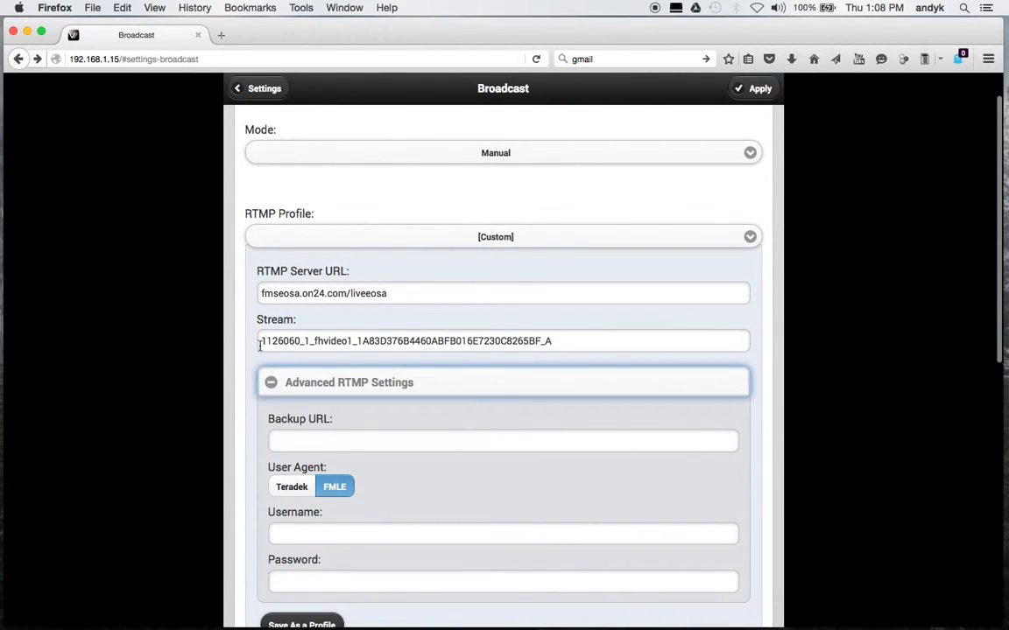
left_click(272, 383)
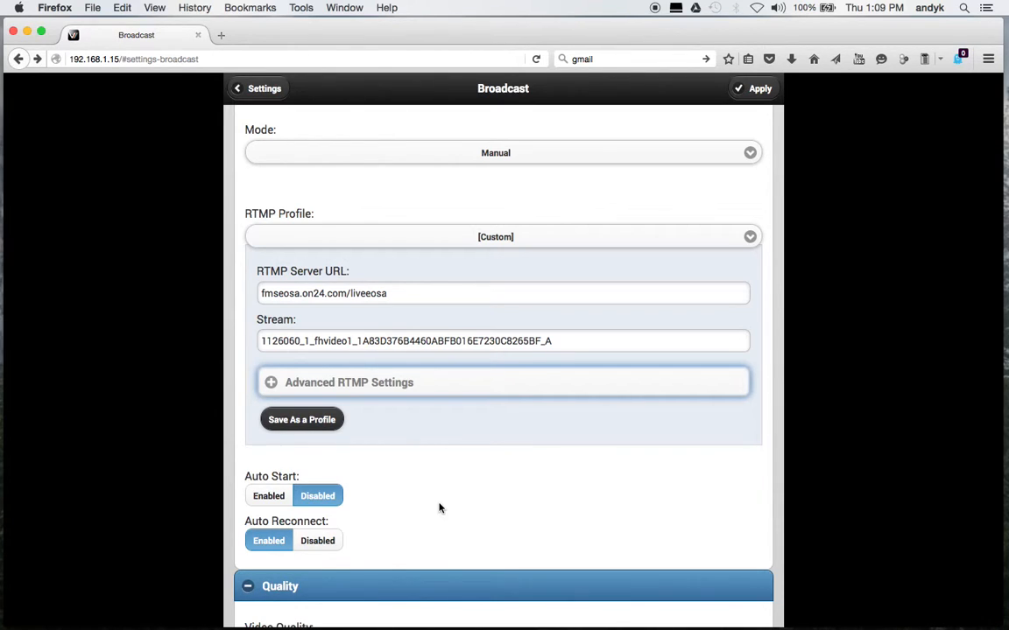
- Review the Auto Start, Auto Reconnect and quality options, and collapse the Quality and Platform sections
scroll(440, 508, "down", 4)
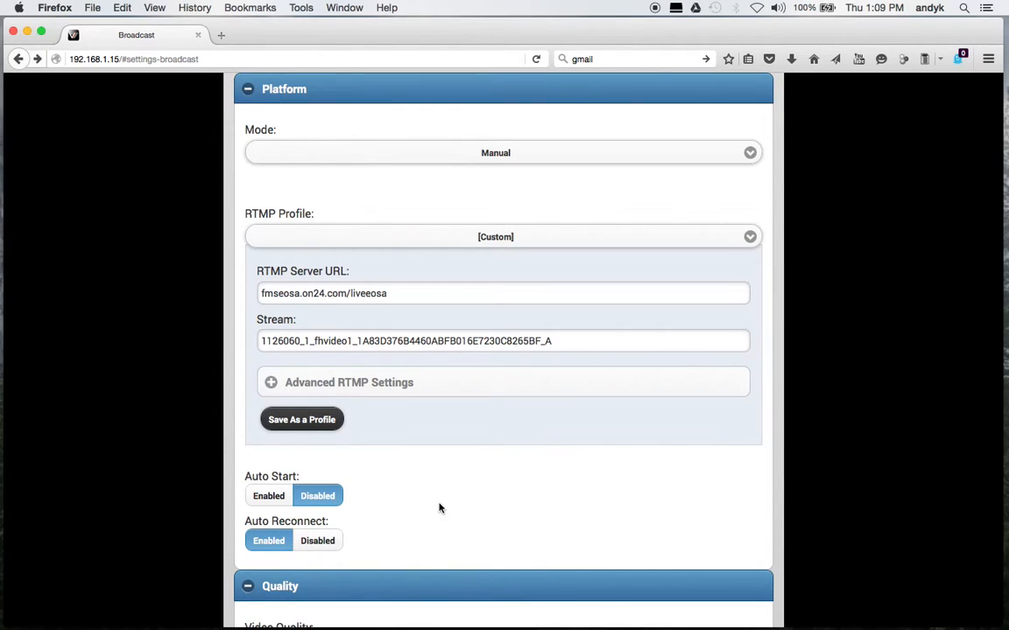
scroll(503, 351, "down", 3)
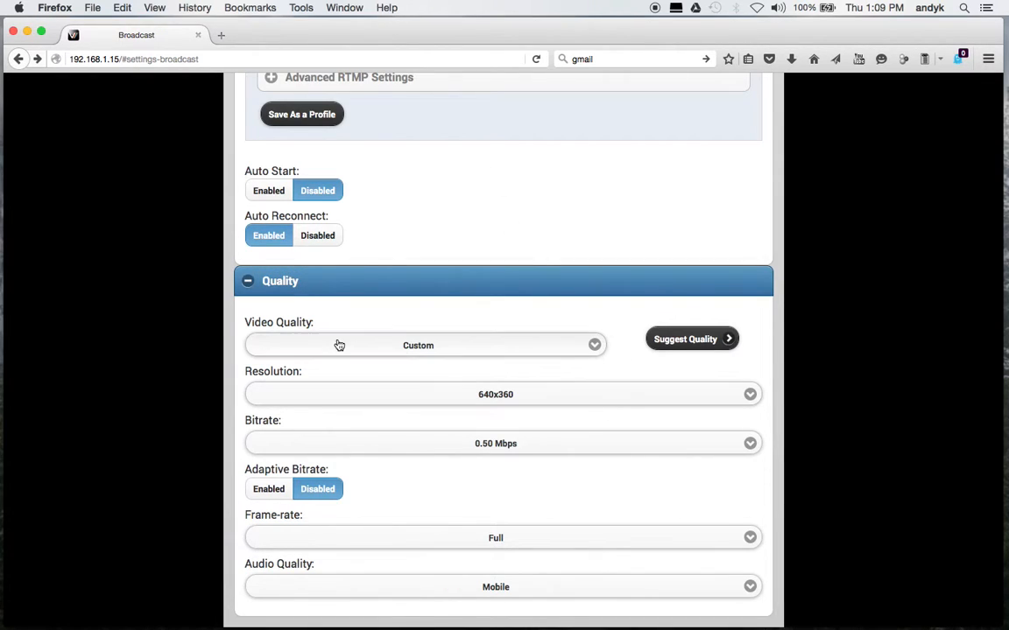
left_click(245, 285)
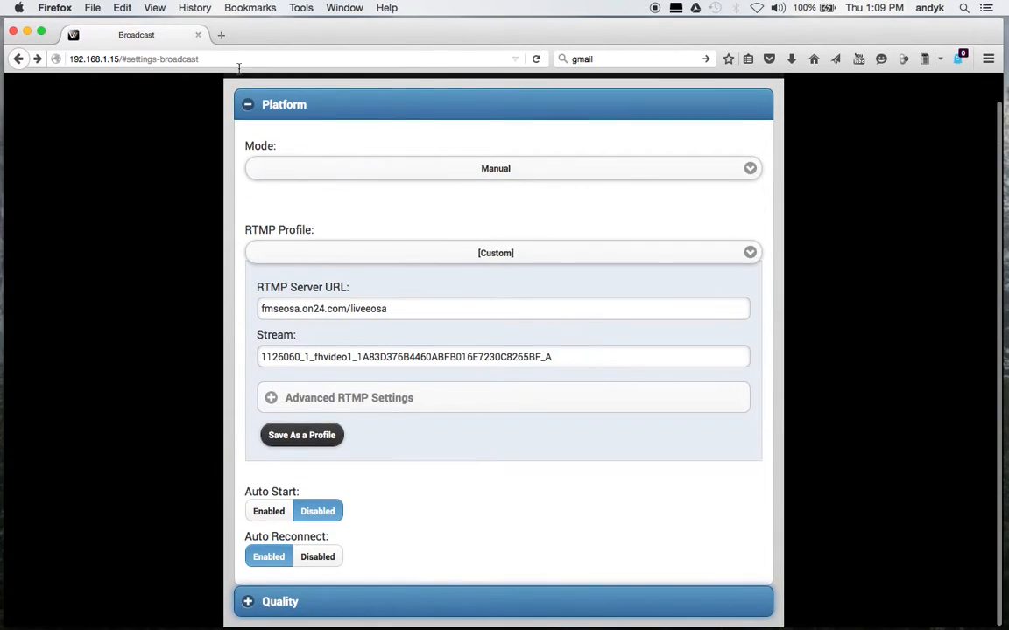
left_click(252, 105)
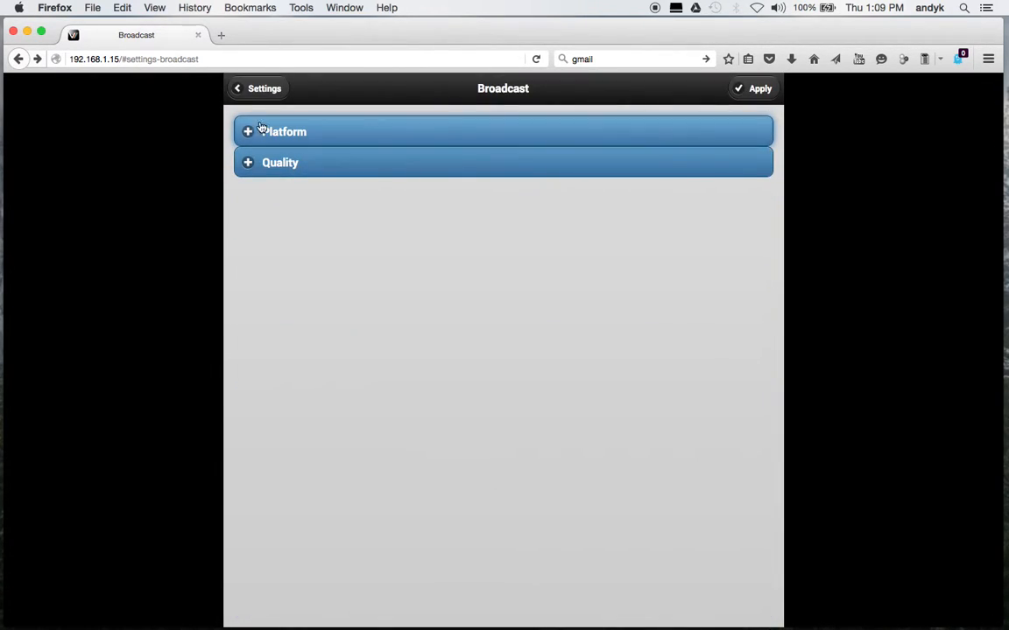
- Open the Video/Audio settings, try HDMI as the audio source, and return it to analog
left_click(254, 88)
left_click(723, 258)
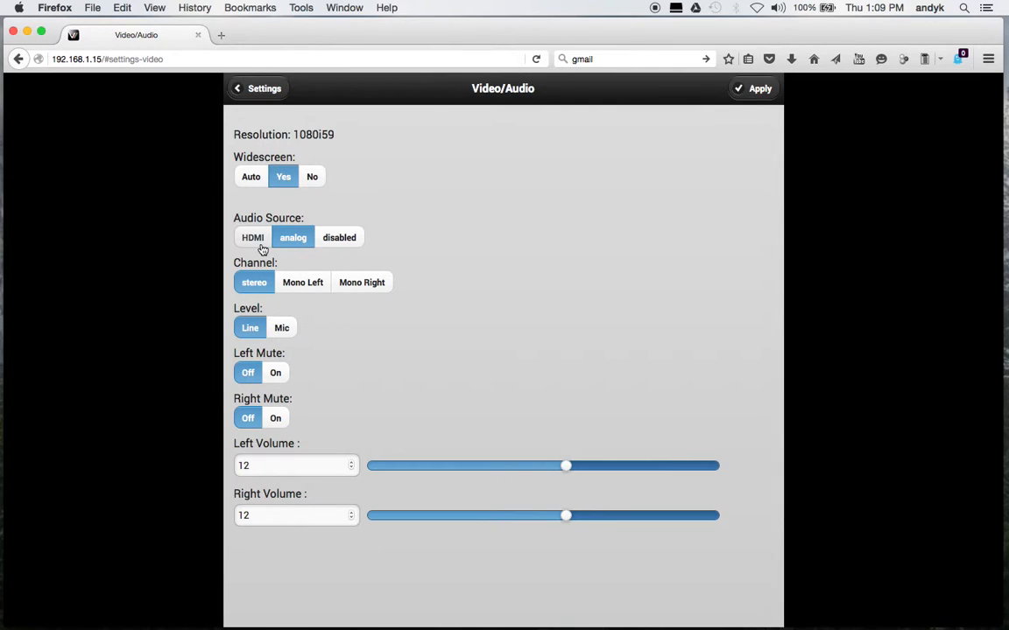
left_click(262, 250)
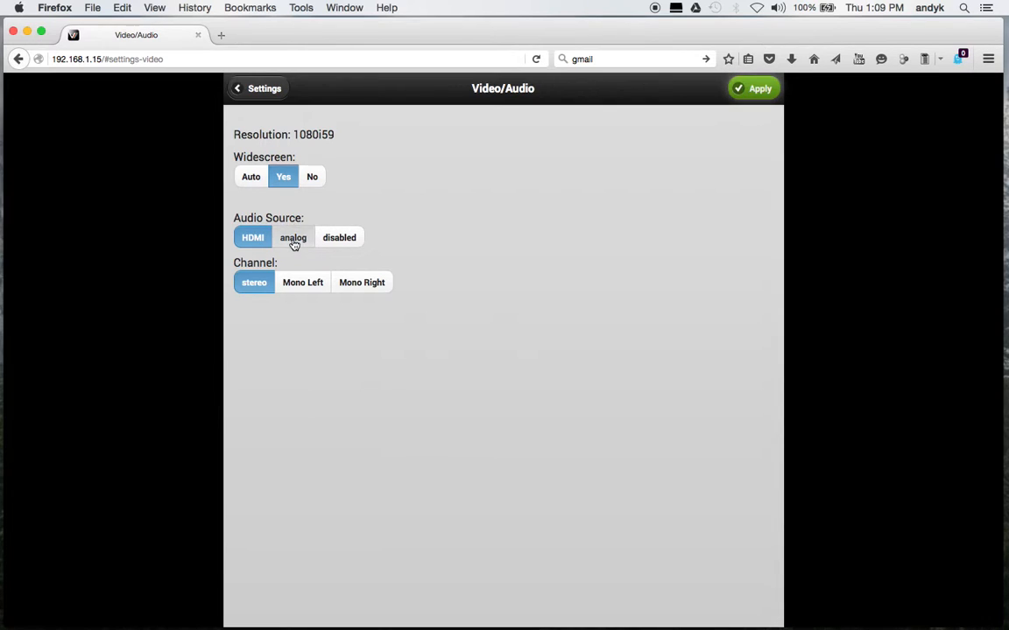
left_click(294, 243)
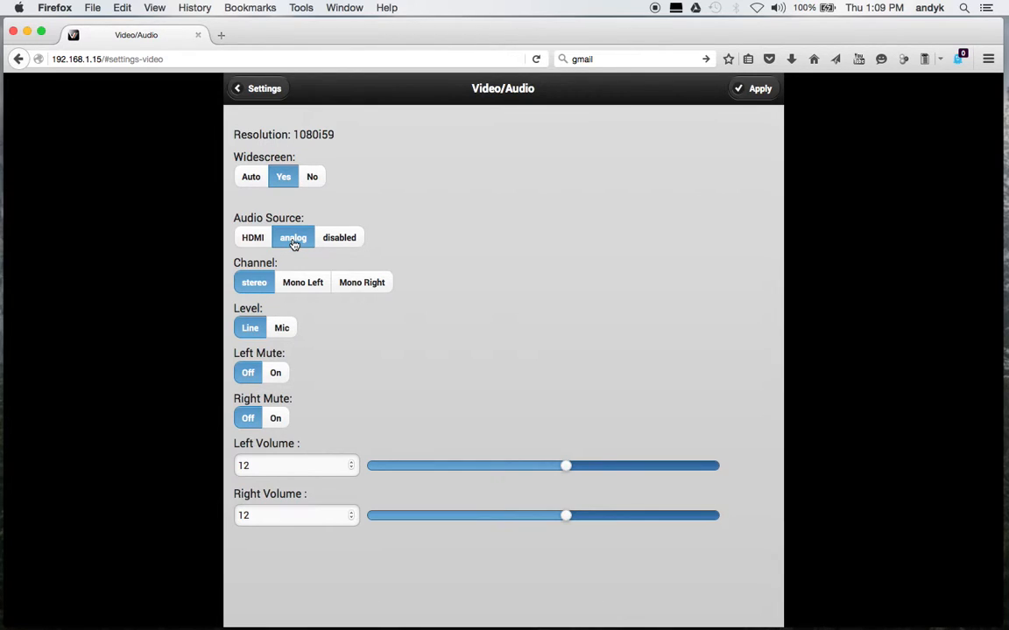
- Try the Mono Left and Mono Right channels and the Mic level, restoring stereo and Line
left_click(308, 283)
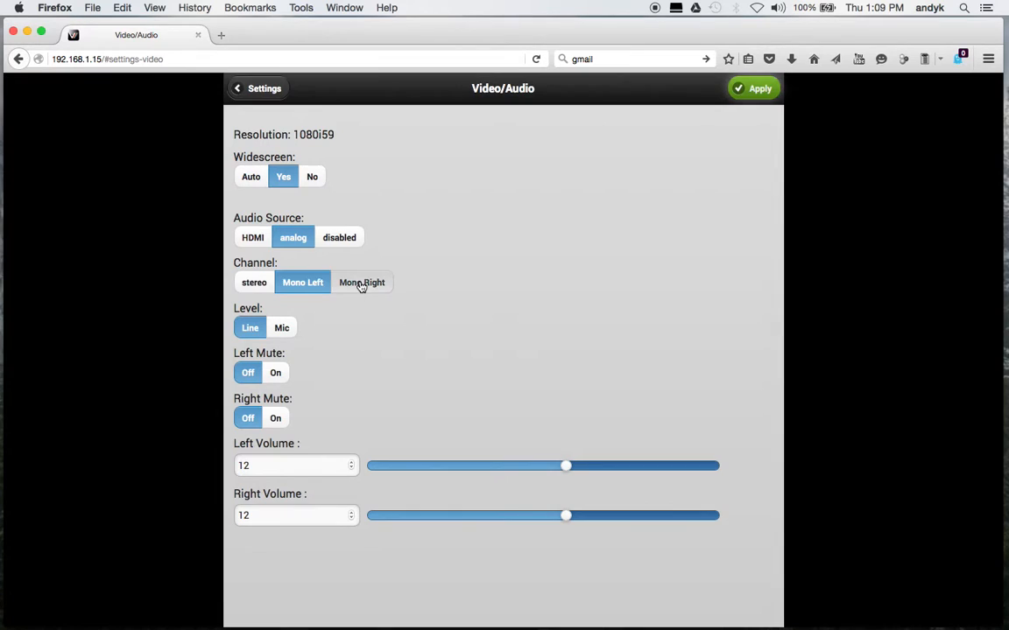
left_click(360, 285)
left_click(258, 290)
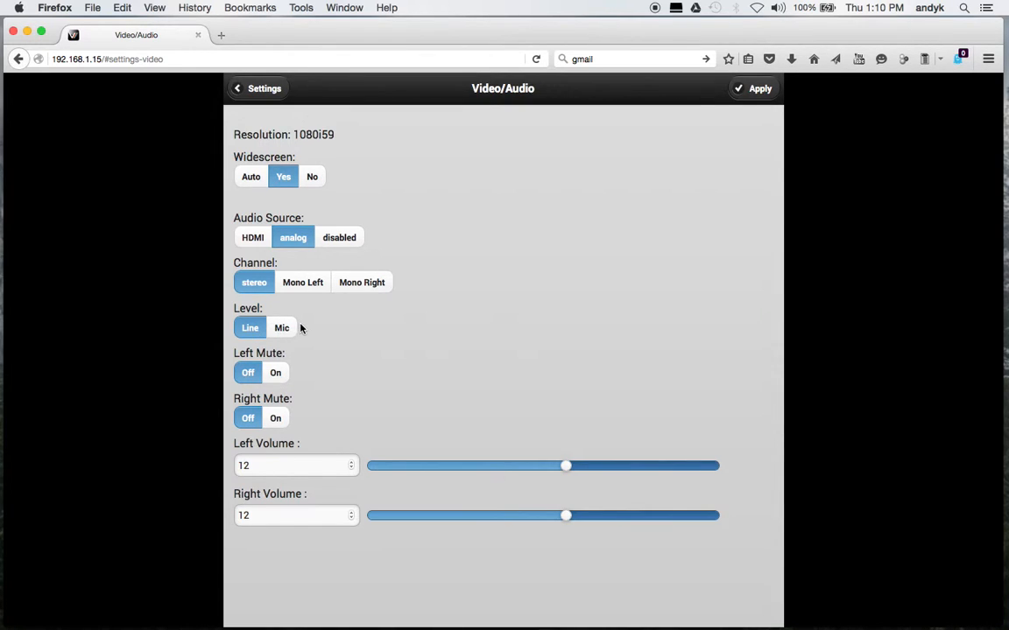
left_click(284, 330)
left_click(250, 331)
mouse_move(569, 467)
- Open the System settings, view the System Diagnostics and Firmware Upgrade sections, and return to the settings overview
left_click(263, 88)
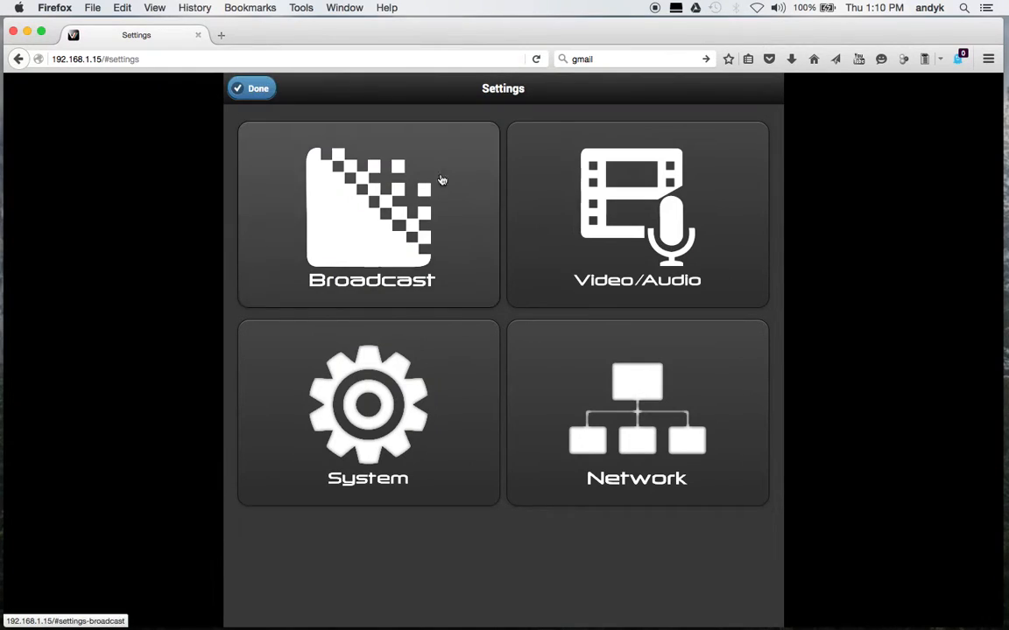
left_click(394, 404)
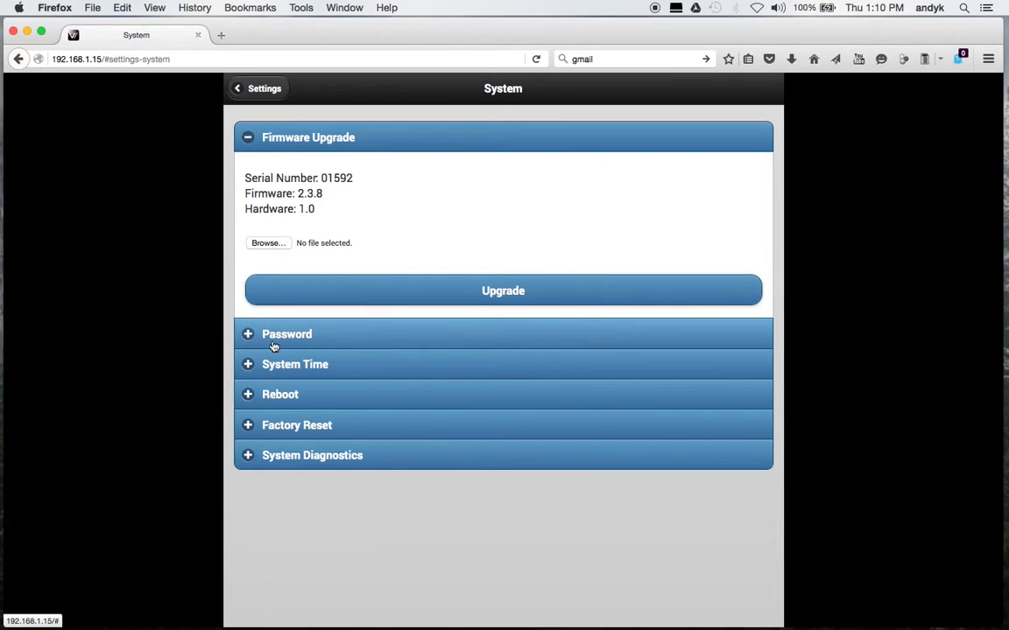
left_click(248, 457)
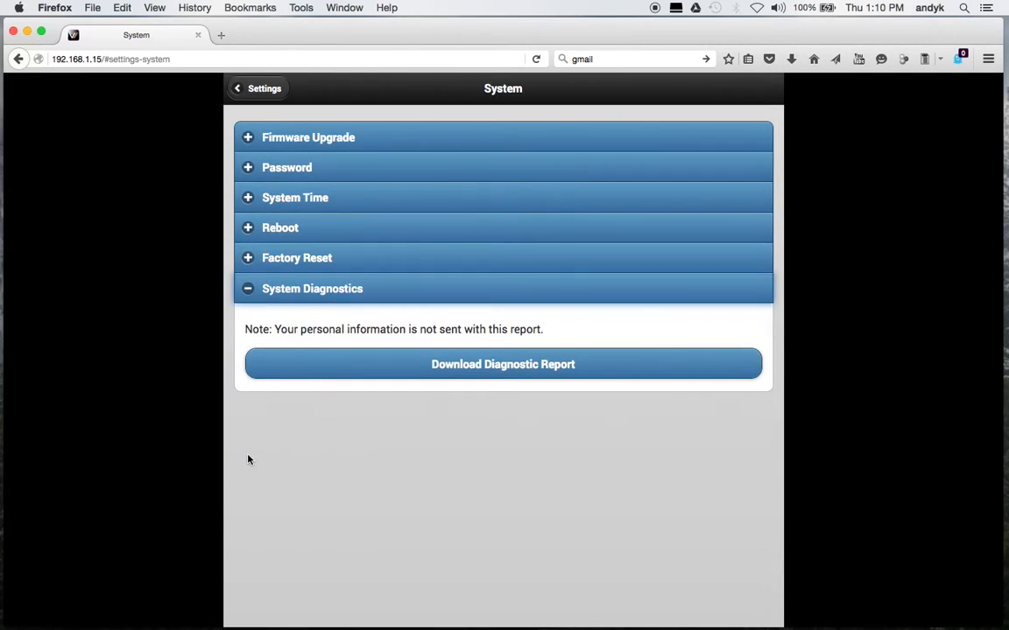
left_click(250, 290)
left_click(251, 145)
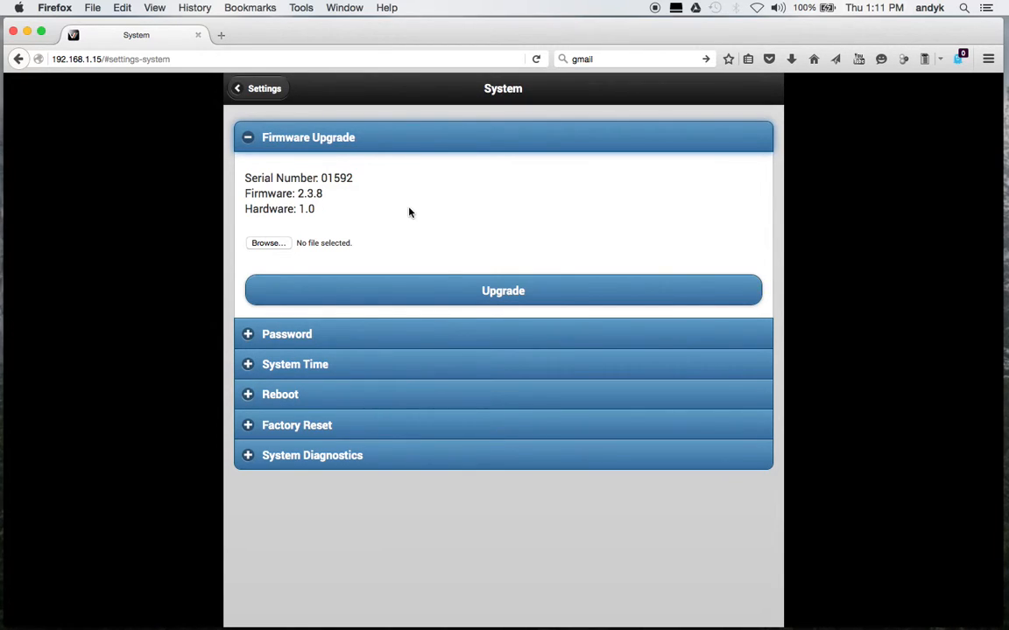
left_click(263, 90)
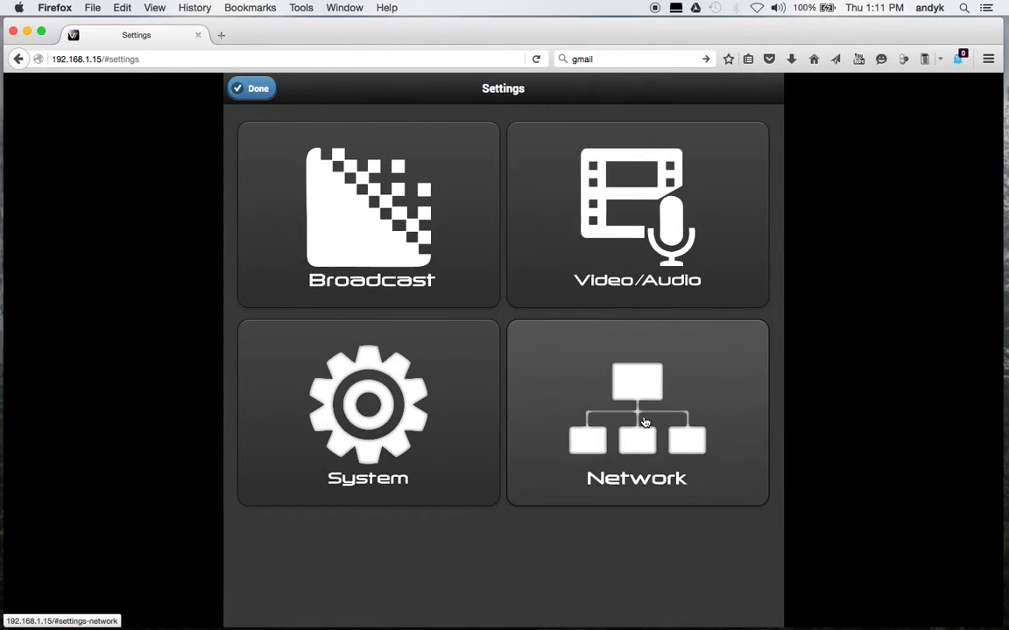
- Open the Network settings, view the General section with the hostname and speed test option, and collapse it
left_click(645, 418)
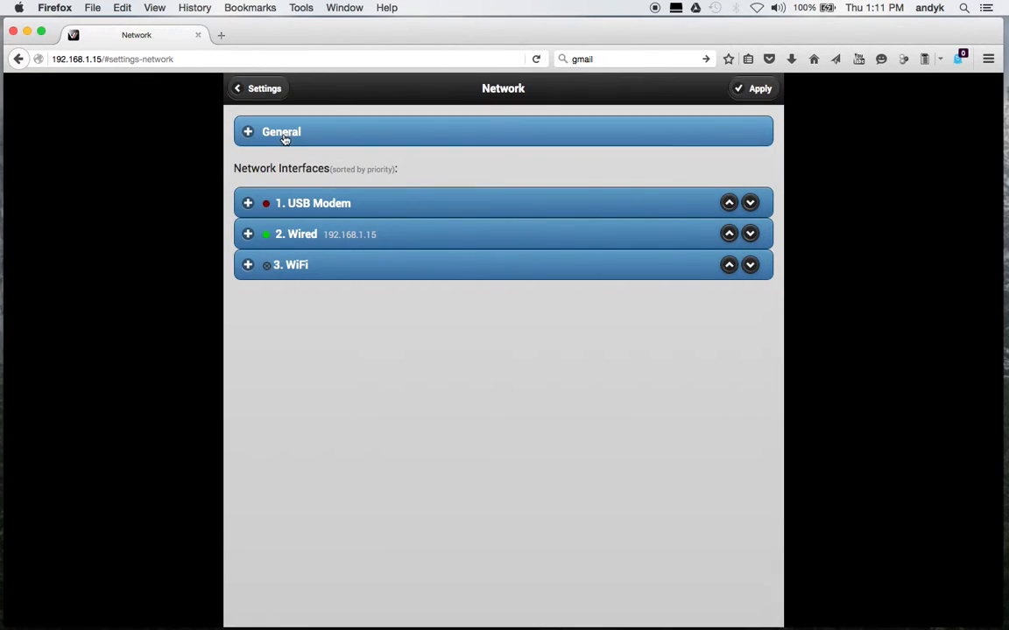
left_click(247, 132)
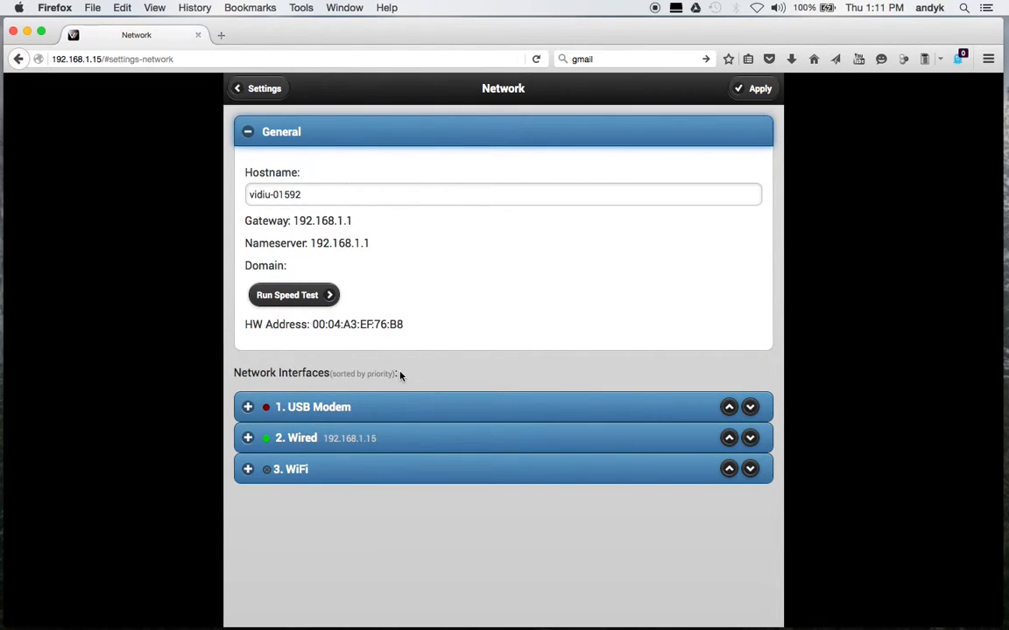
left_click(249, 133)
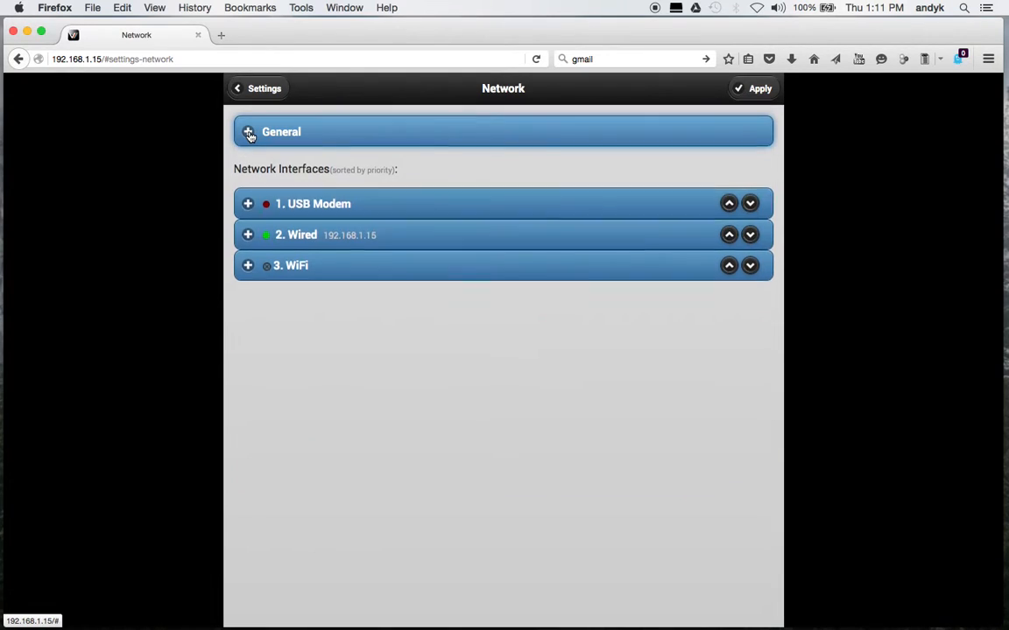
- Try the Static IP address mode for the Wired interface, restore Dynamic (DHCP), and collapse the section
left_click(249, 235)
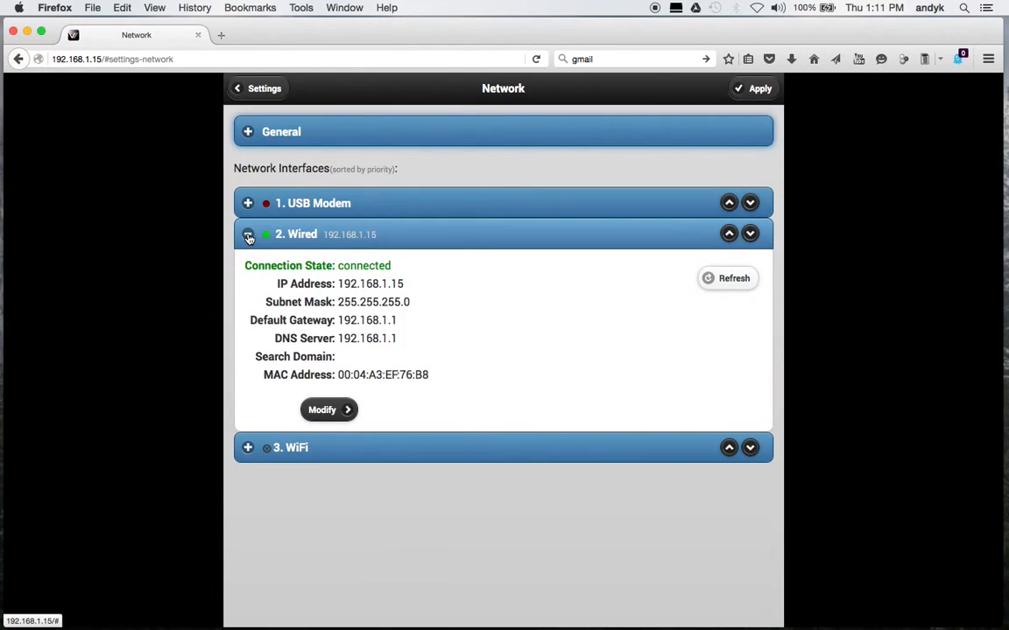
left_click(349, 411)
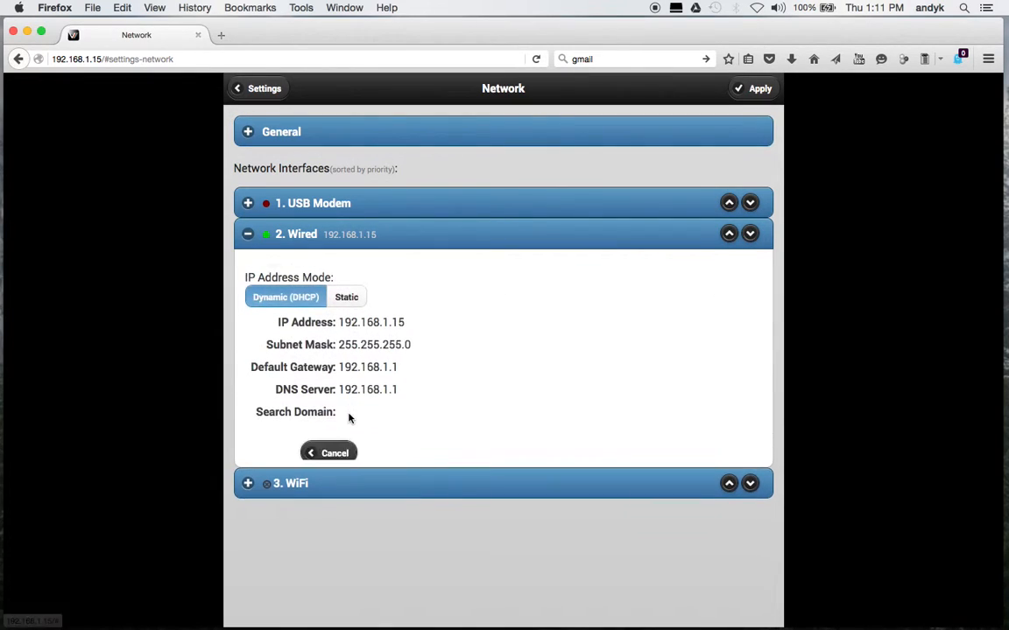
left_click(355, 292)
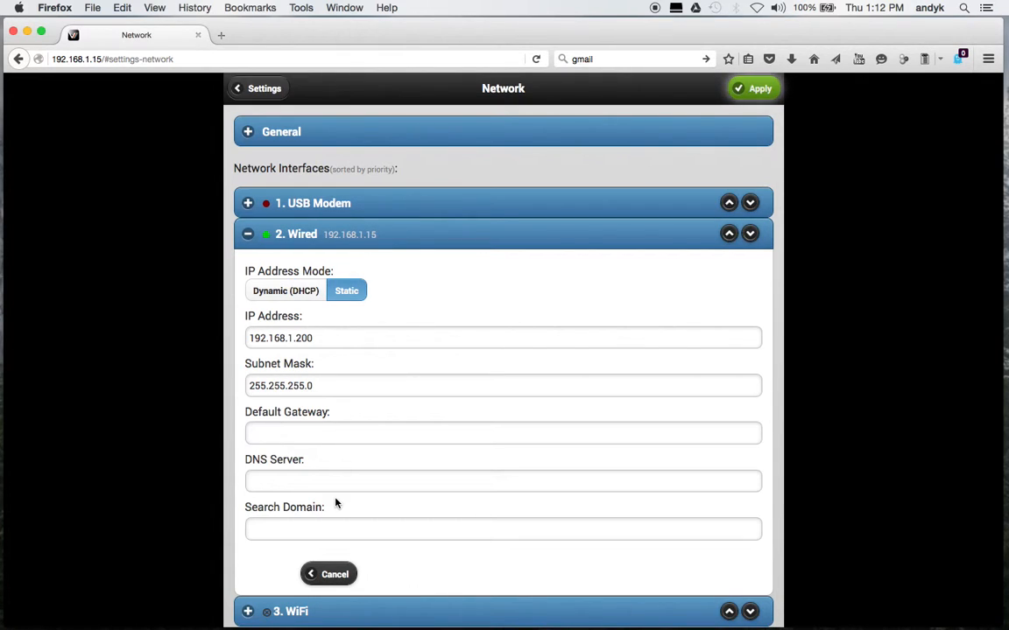
left_click(278, 297)
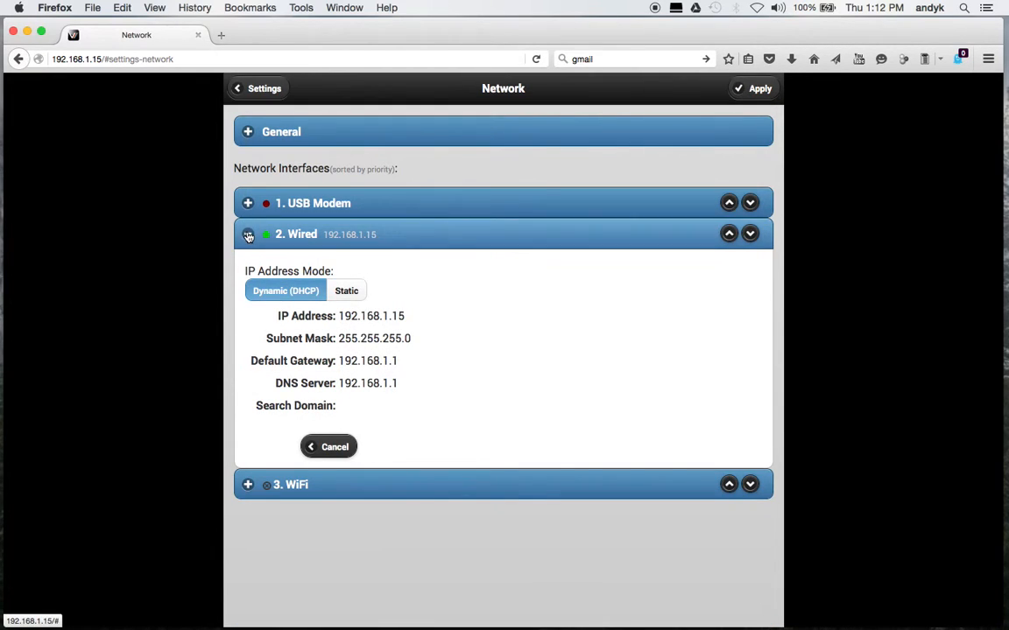
left_click(249, 234)
- Review the USB Modem and WiFi interface details, collapsing each section after viewing it
left_click(248, 205)
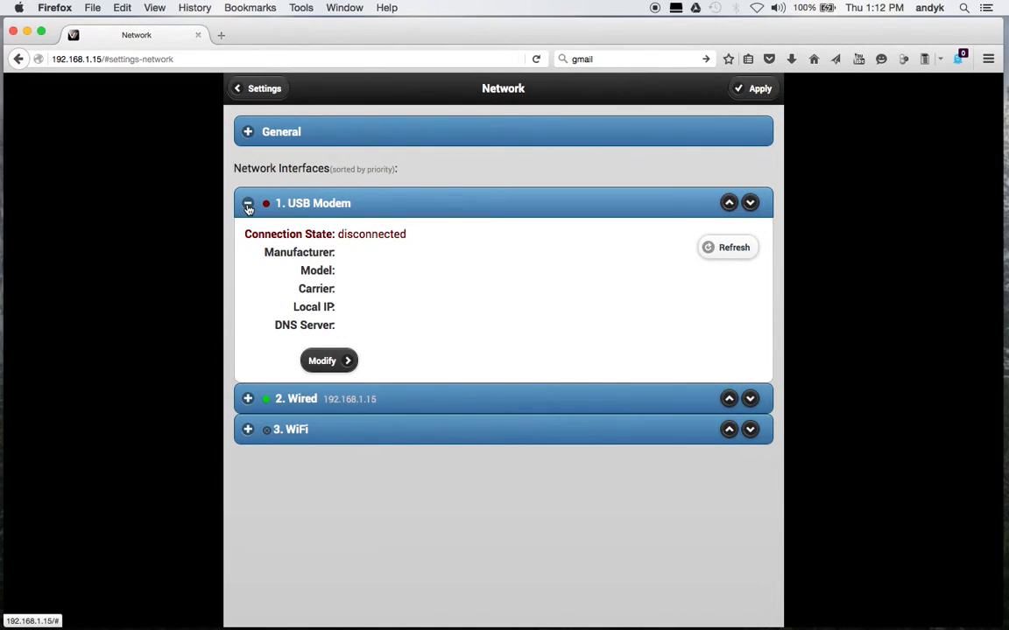
left_click(248, 204)
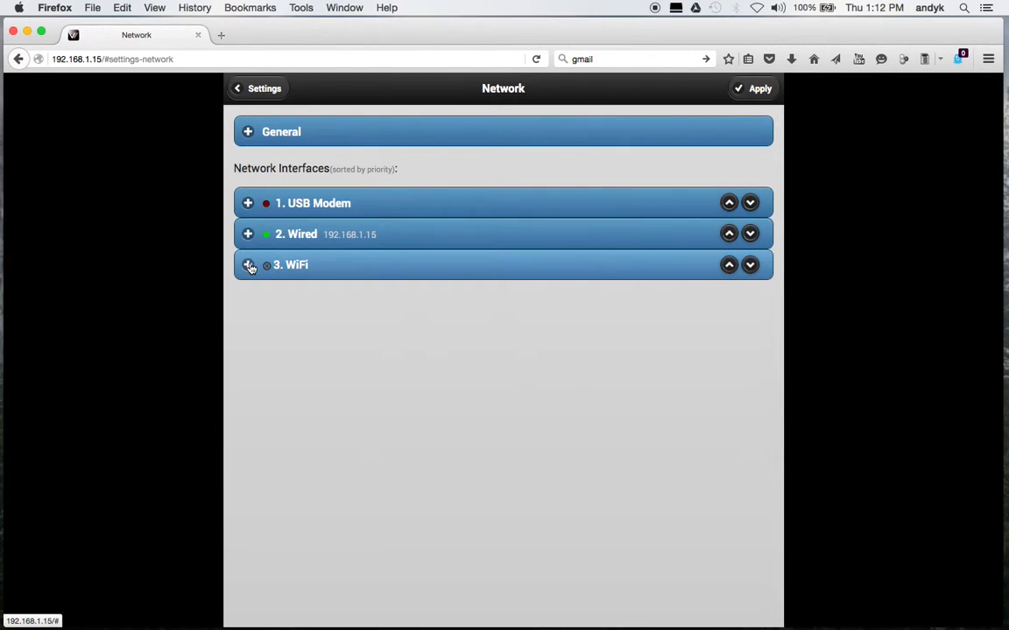
left_click(248, 266)
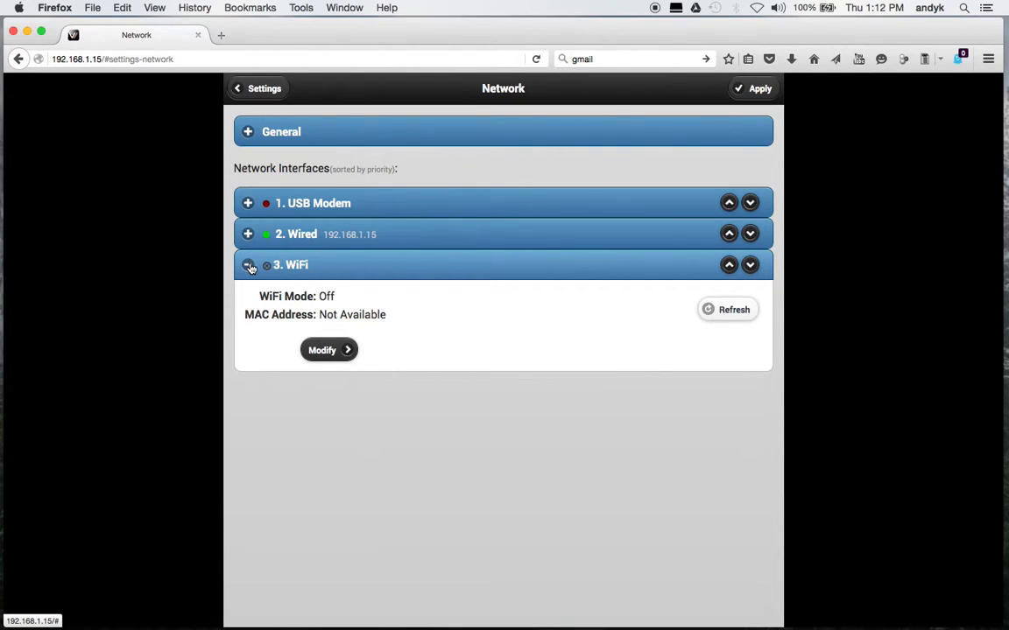
left_click(249, 265)
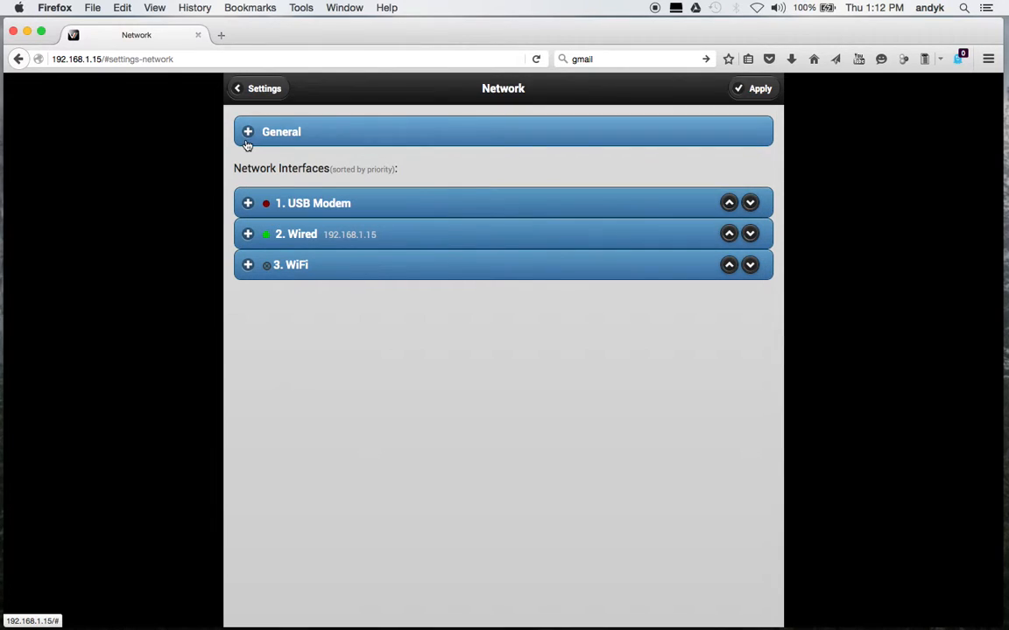
- Leave the settings for the main VidiU page, and start and stop the live RTMP broadcast
left_click(272, 91)
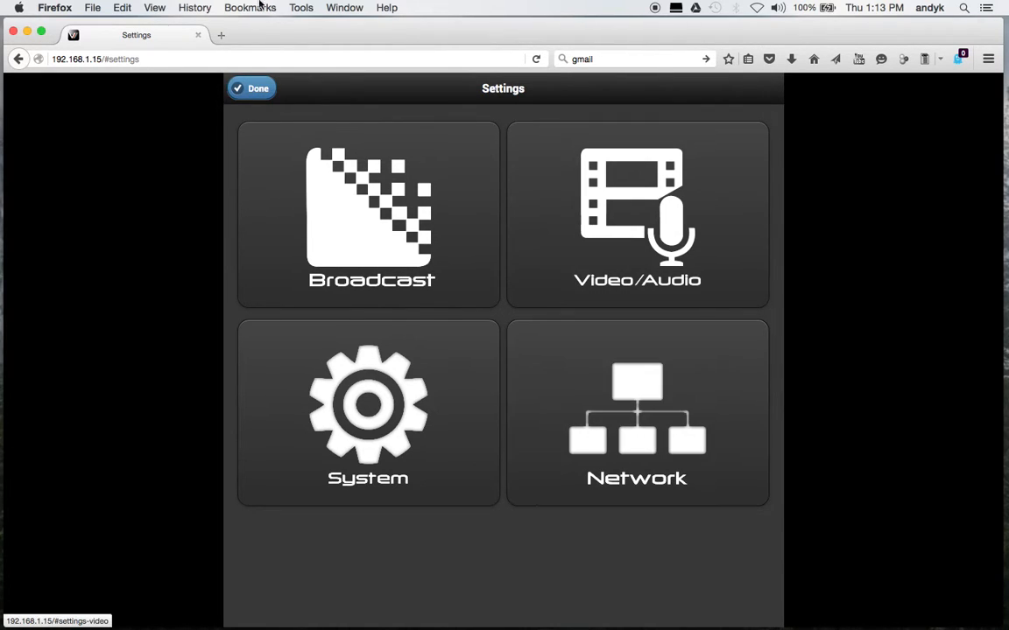
left_click(258, 89)
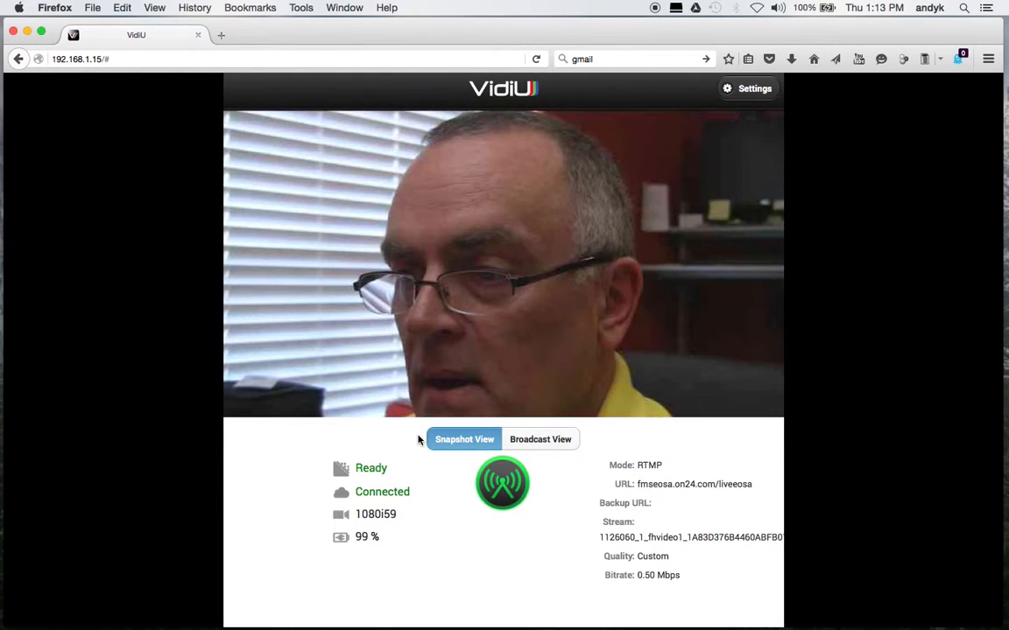
left_click(503, 482)
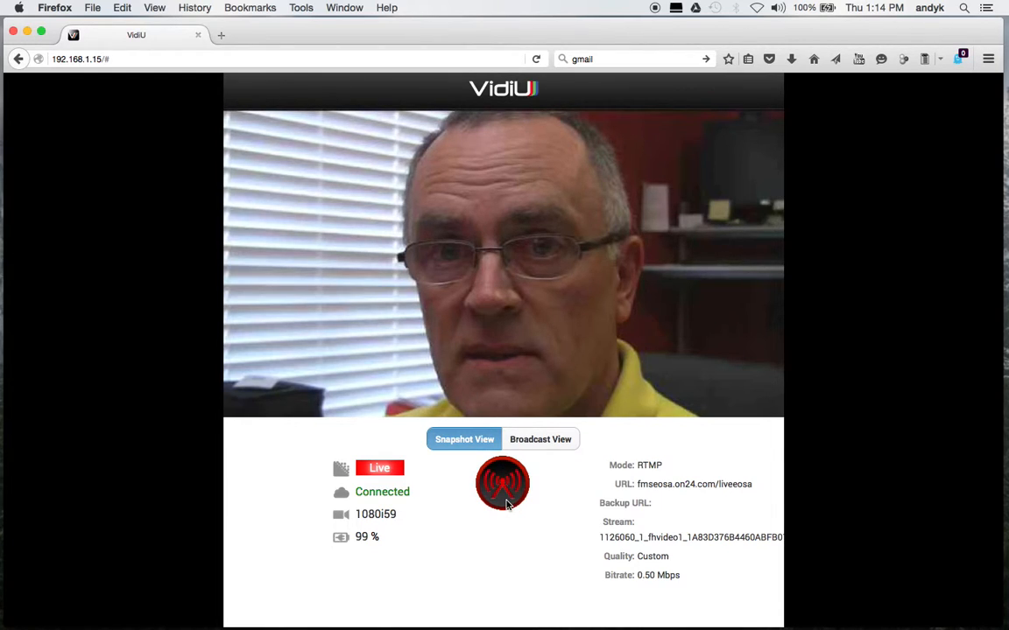
left_click(503, 491)
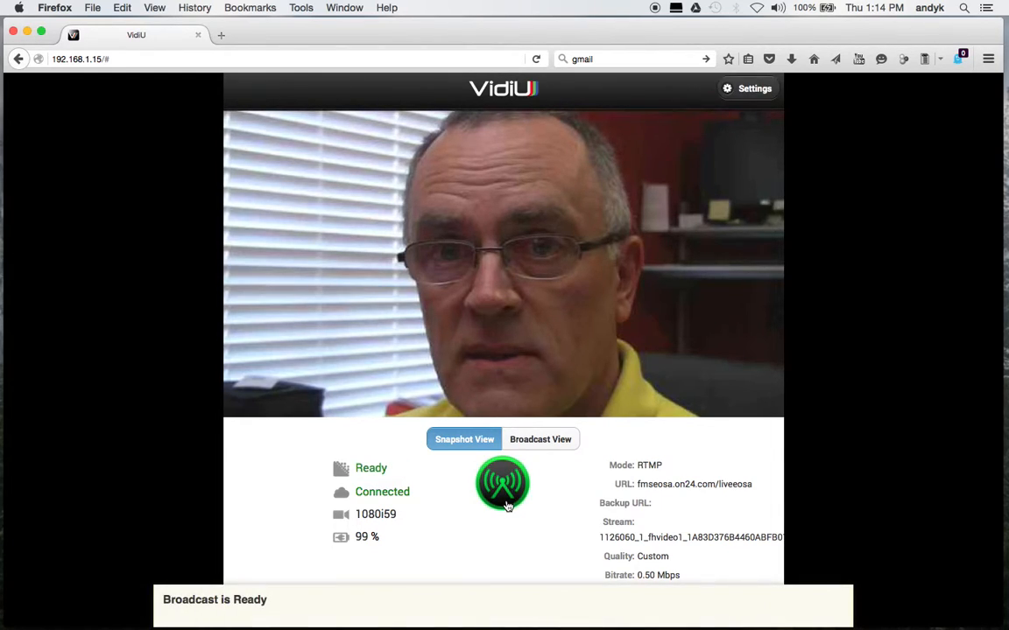